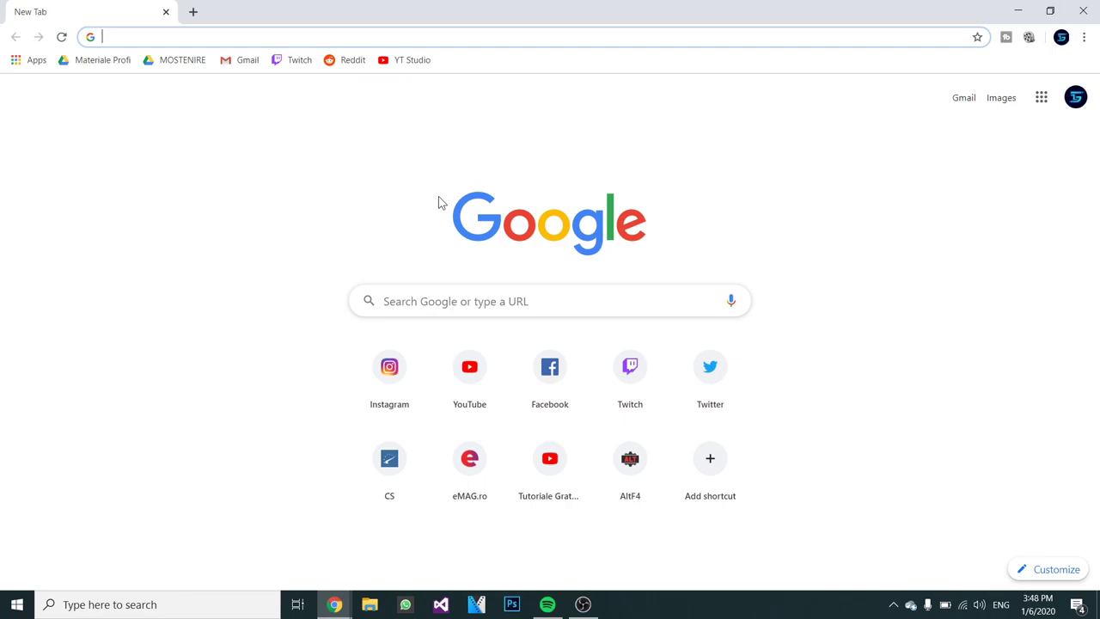
Step: Search for lenovo and reach the Lenovo support site's Drivers & Software resources
text(le)
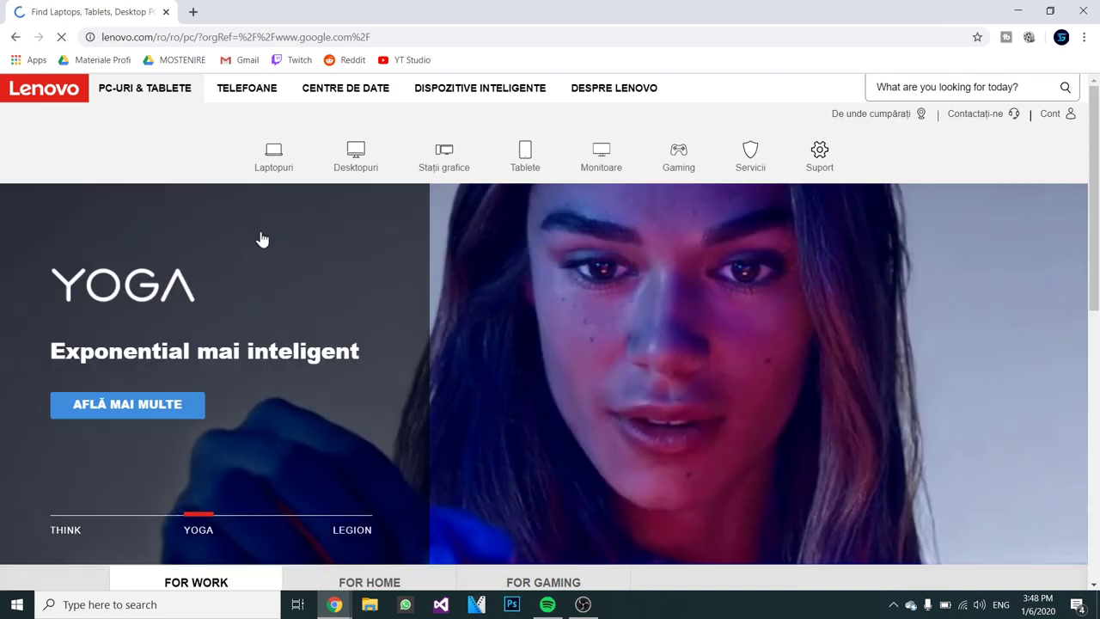
mouse_move(269, 154)
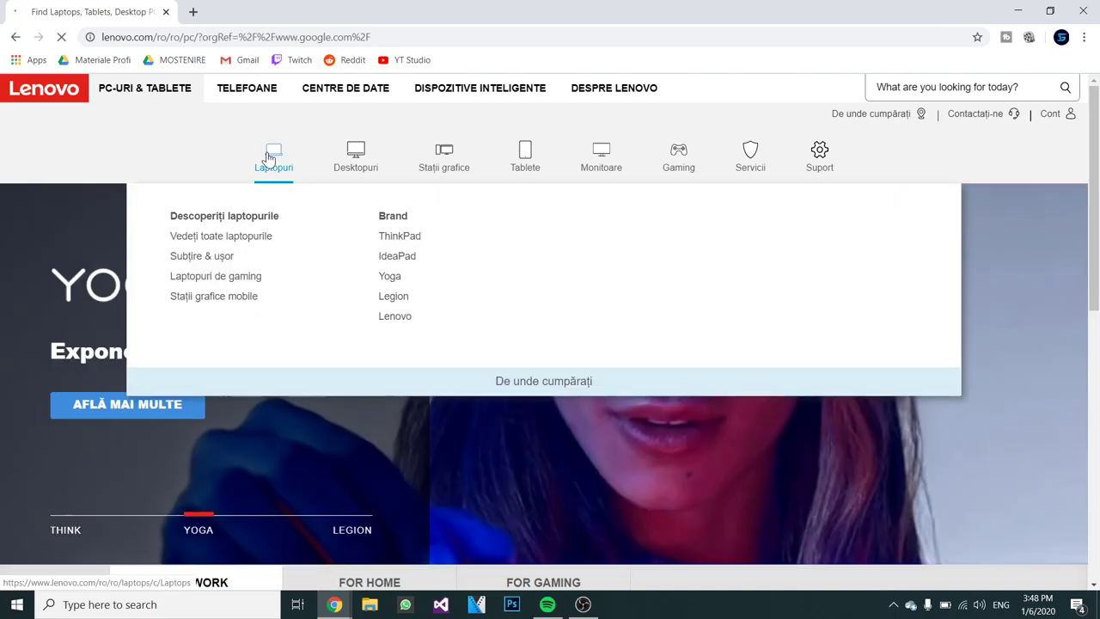
click(270, 160)
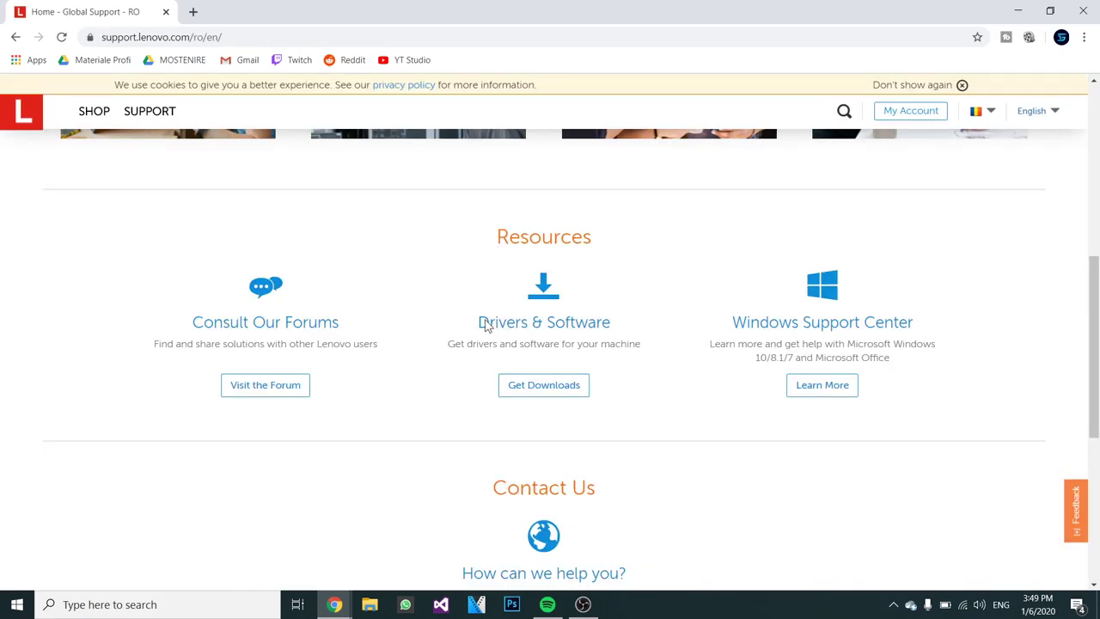
drag(488, 324, 593, 331)
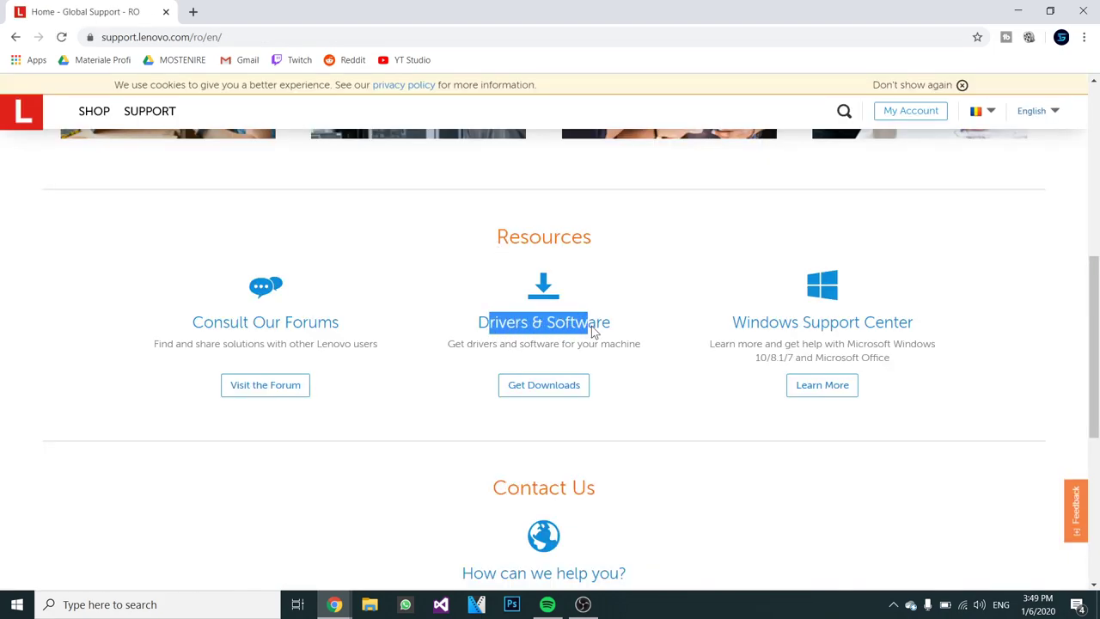
click(593, 332)
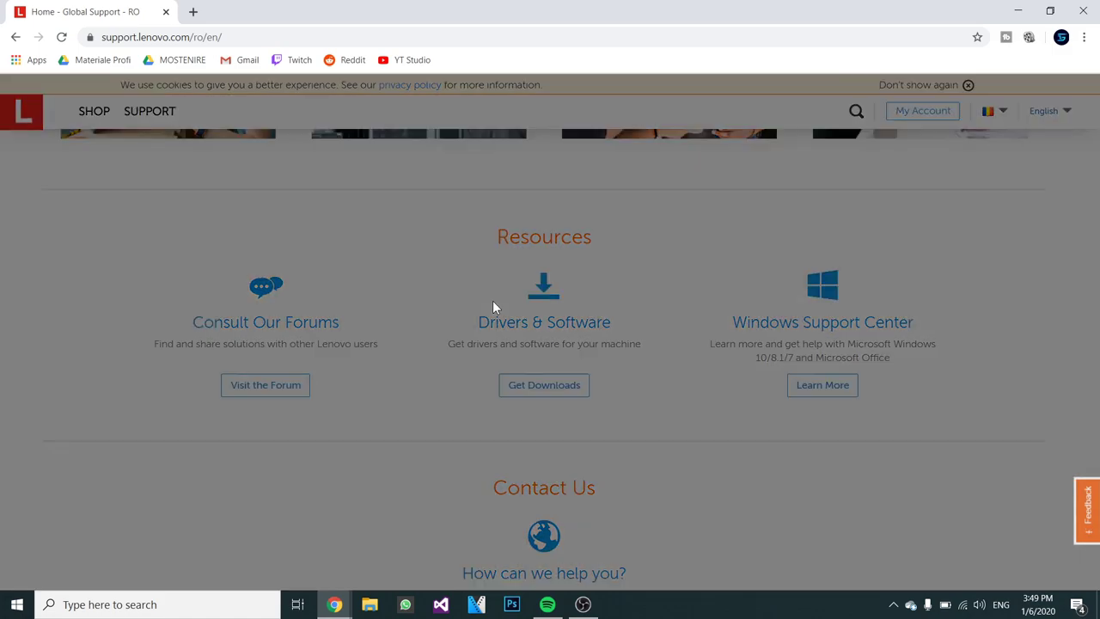
click(492, 305)
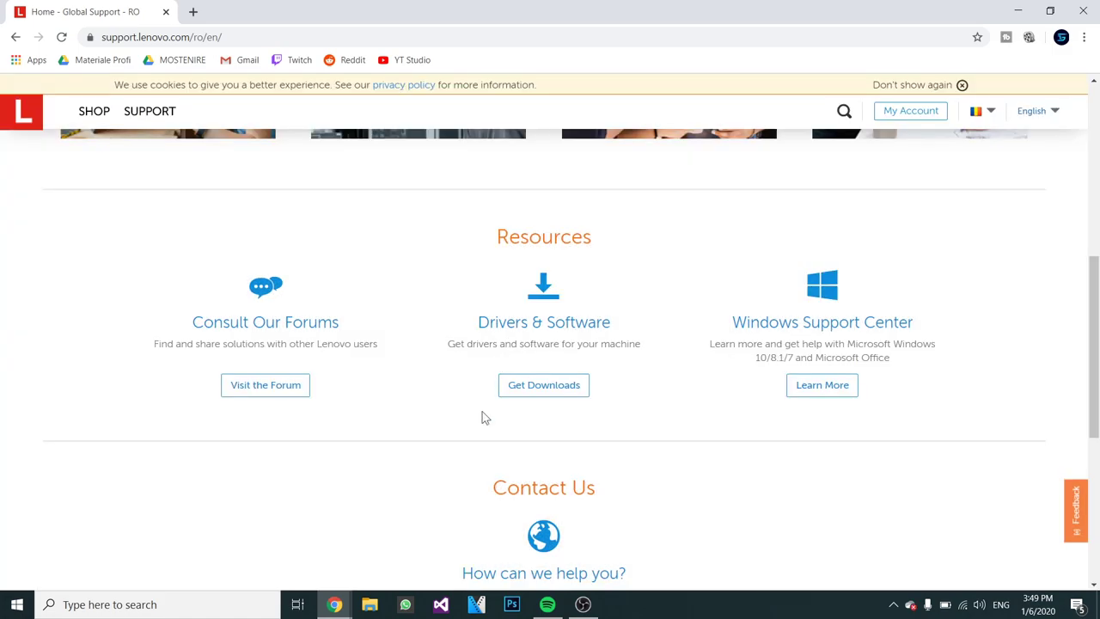
Step: Search the Lenovo products for 'y700' and choose the Legion Y7000-2019 laptop
click(541, 387)
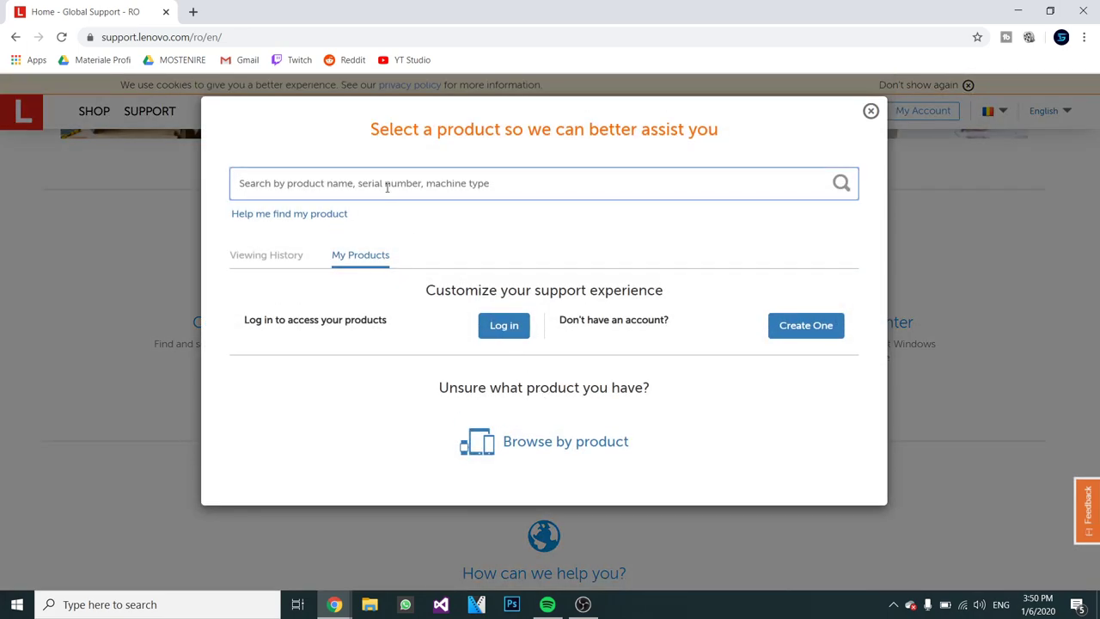
text(y700)
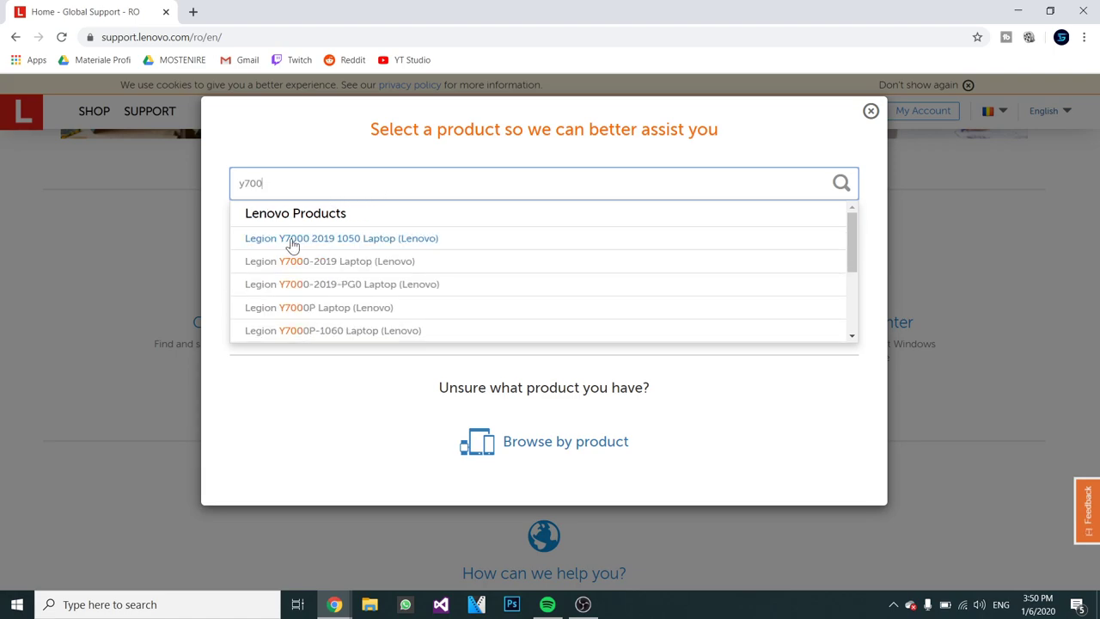
click(335, 261)
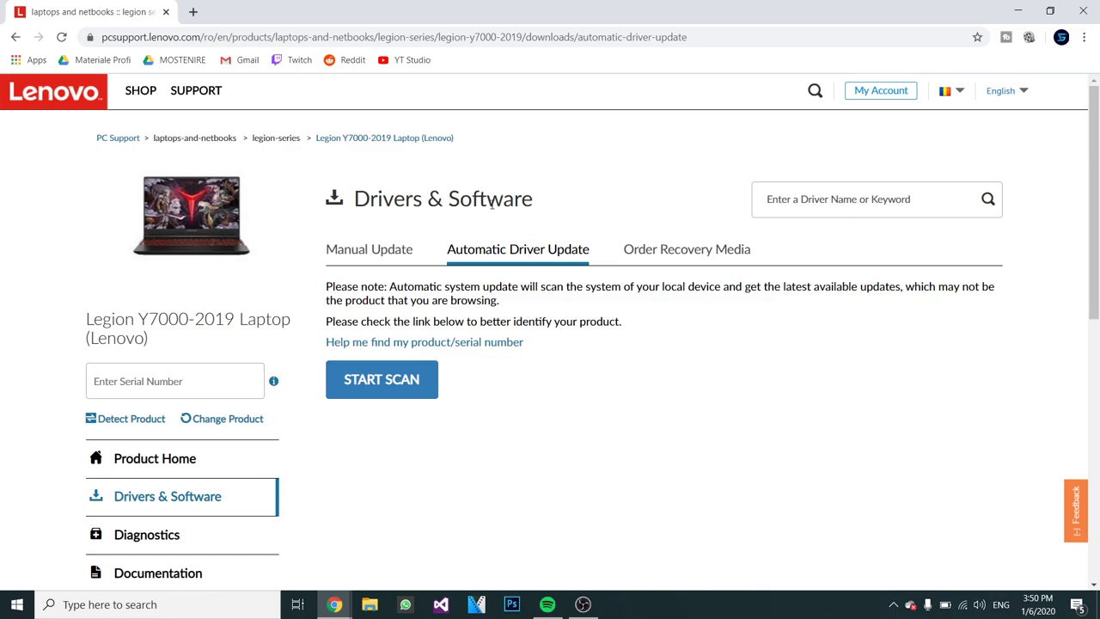
Step: Browse drivers manually, list Storage drivers, and expand the Intel RST driver download
click(364, 250)
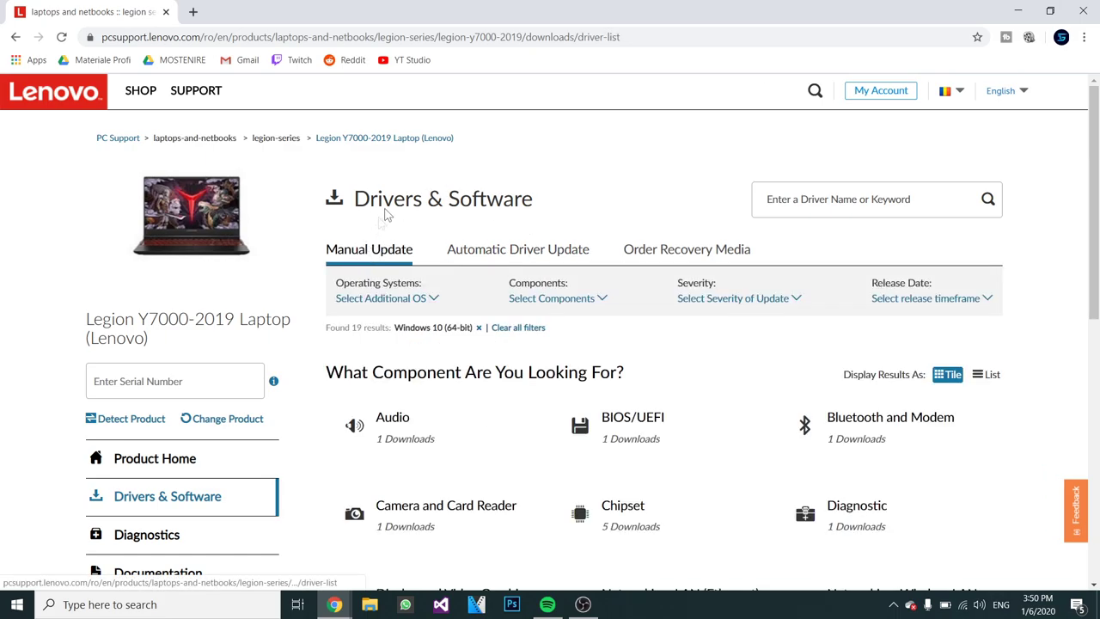
scroll(386, 215, down, 3)
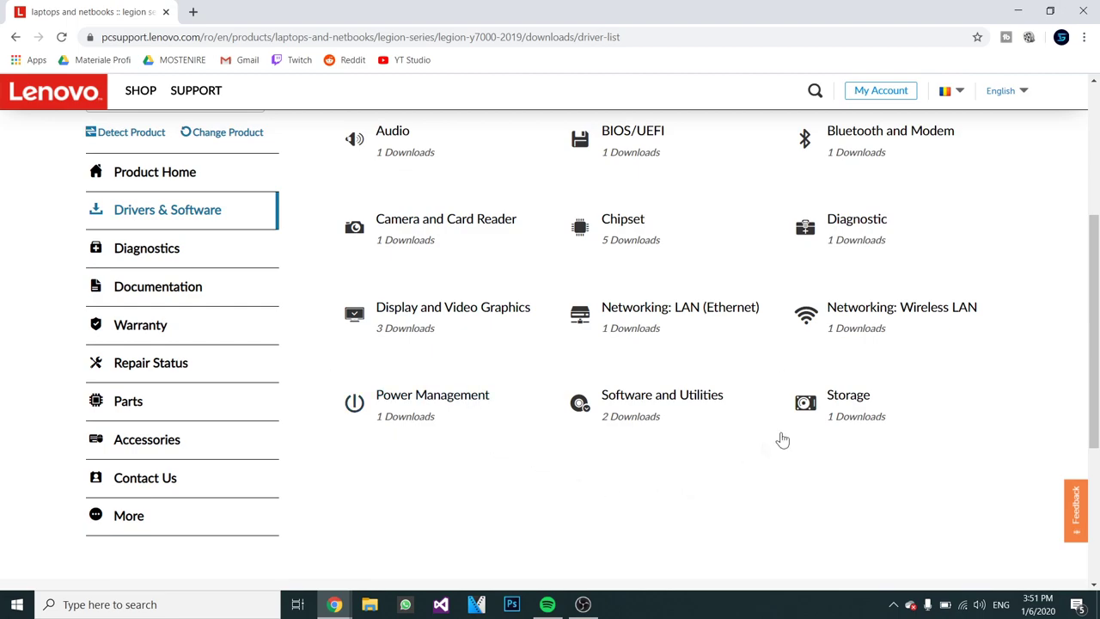
click(830, 418)
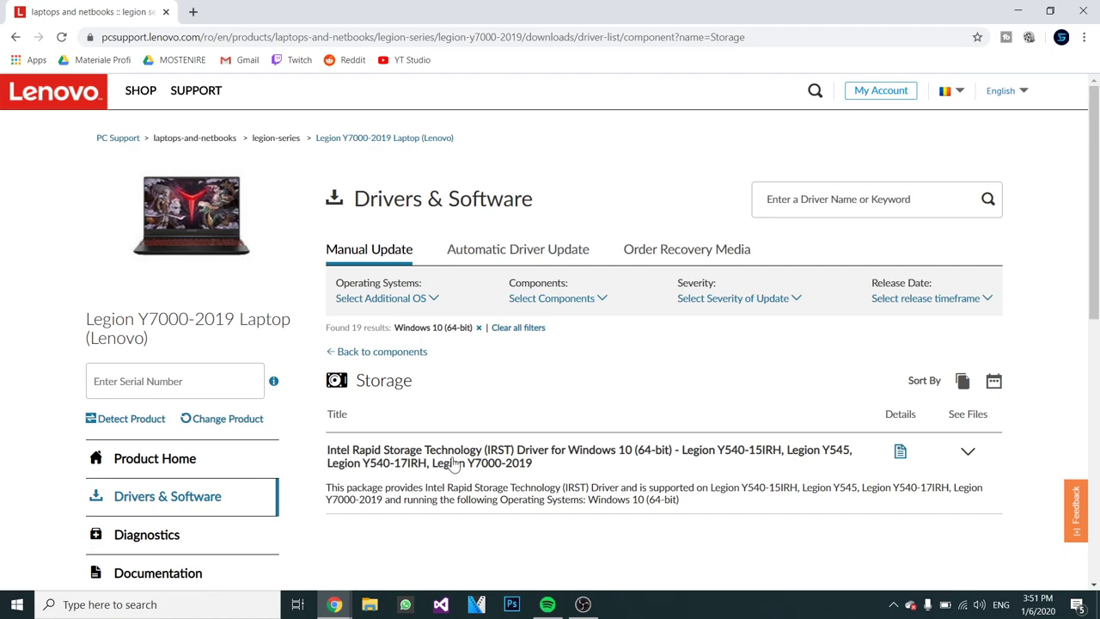
click(610, 466)
scroll(550, 395, down, 2)
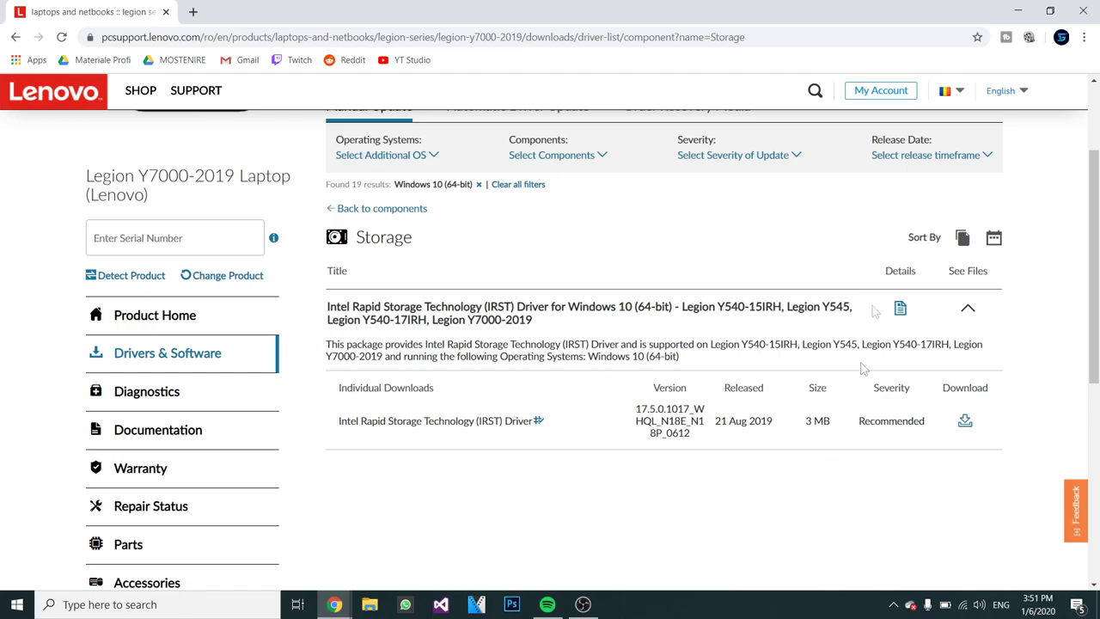
Step: Minimize the browser and open the DRIVERS folder on Local Disk (C:) in File Explorer
click(1018, 10)
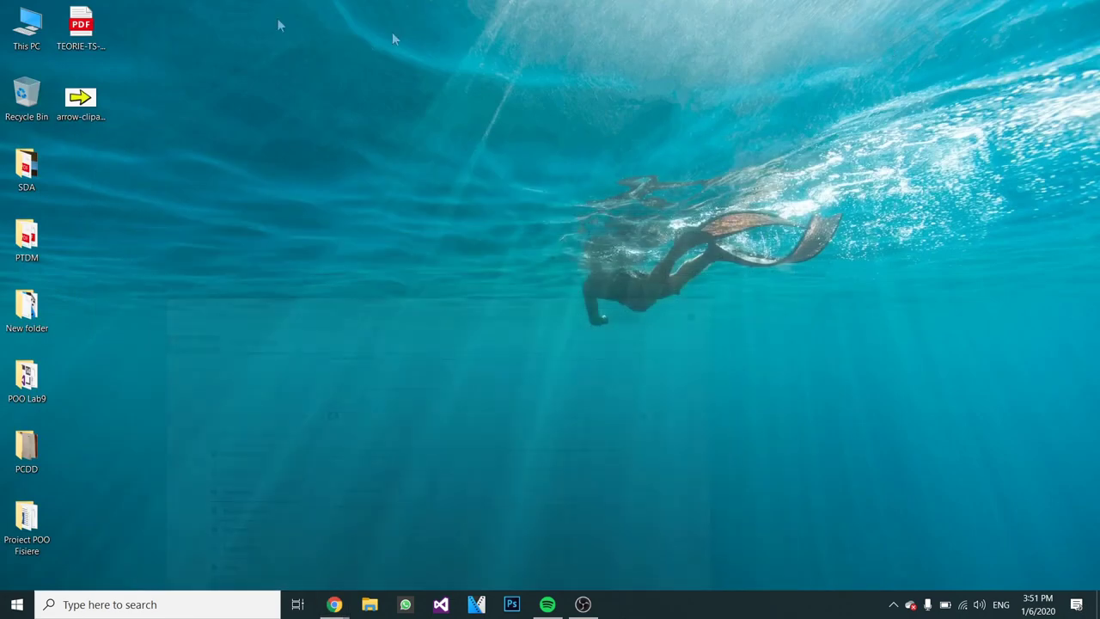
double_click(26, 30)
double_click(215, 383)
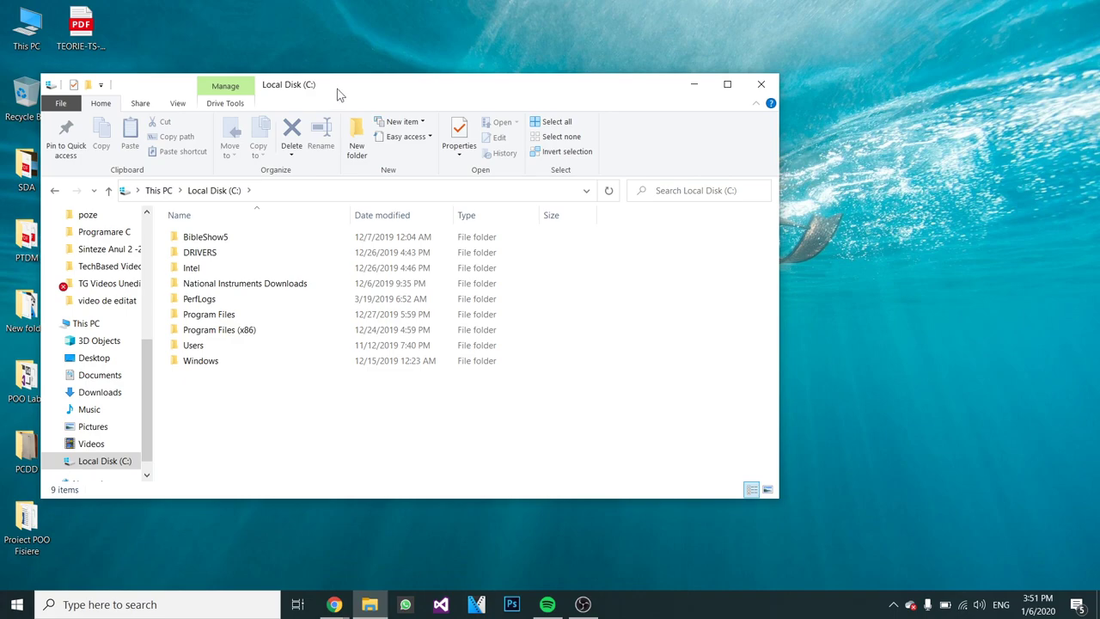
drag(338, 94, 527, 103)
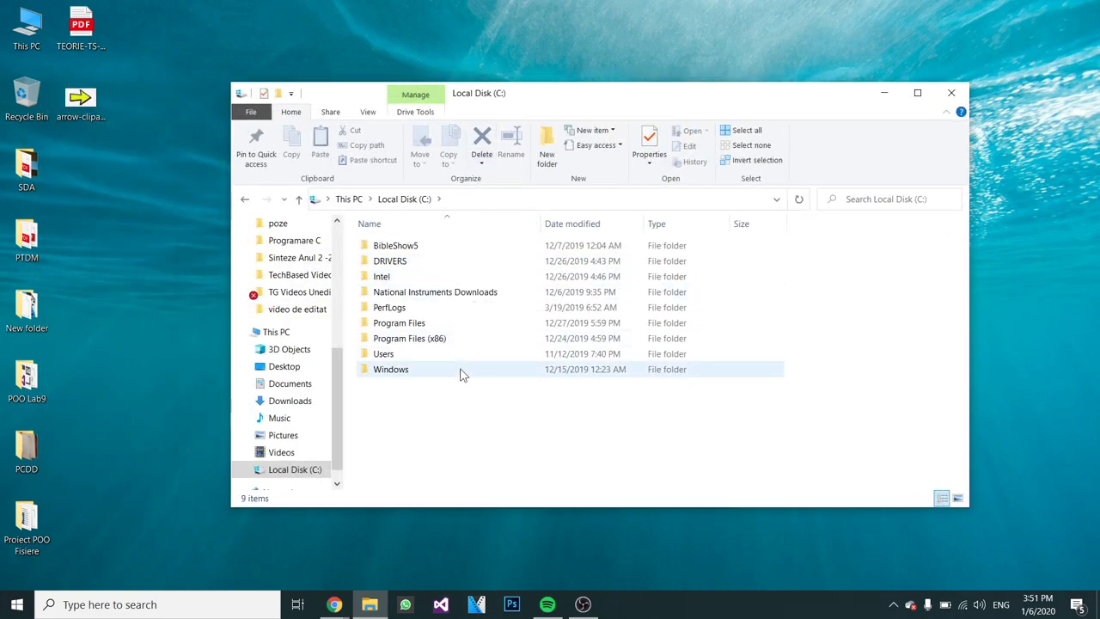
click(411, 263)
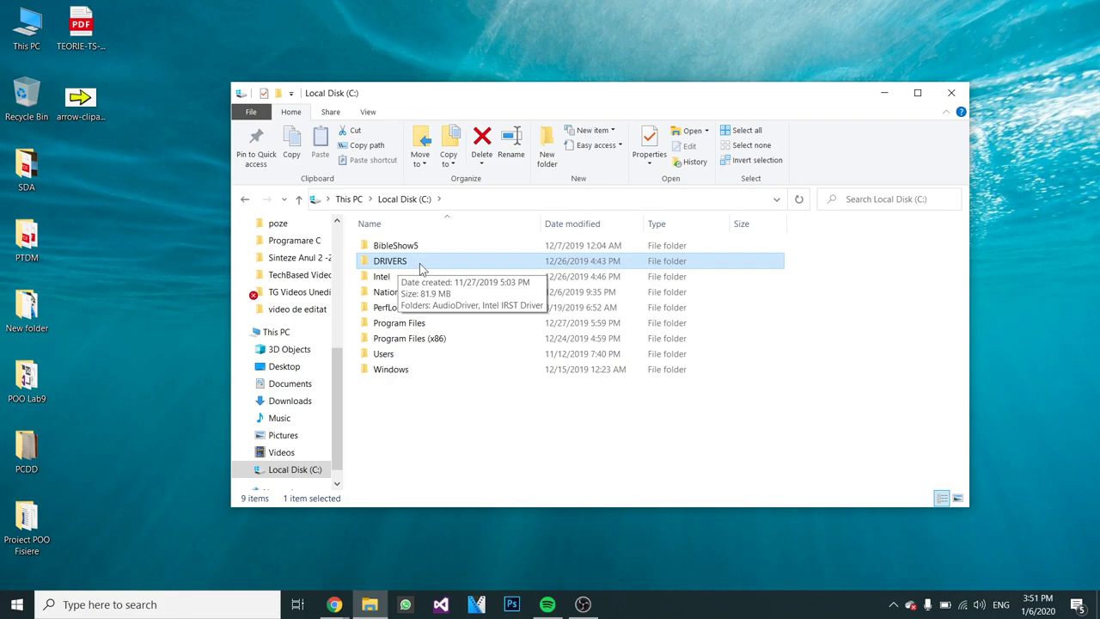
double_click(420, 263)
key(alt+Left)
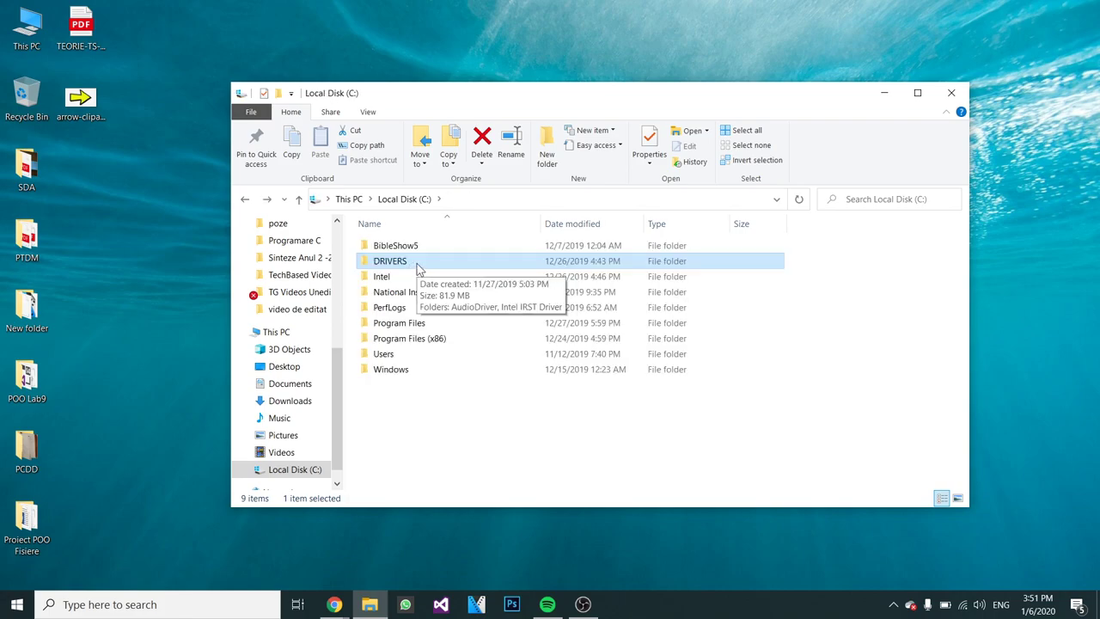
double_click(416, 263)
Step: Confirm the Intel IRST Driver folder is in C:\DRIVERS, then minimize File Explorer
click(381, 272)
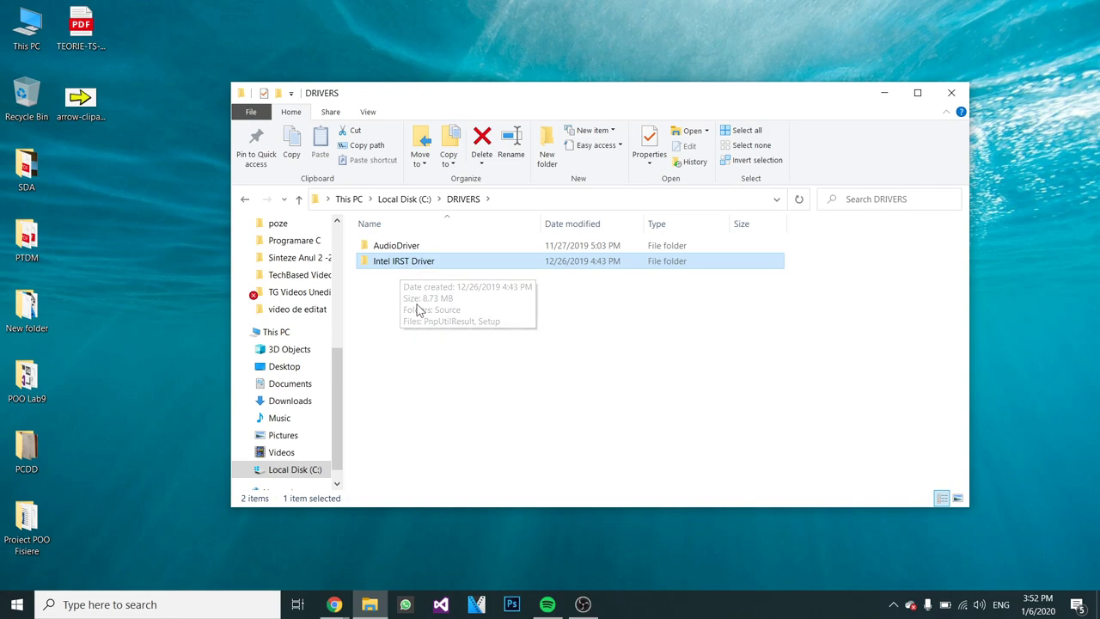
click(409, 301)
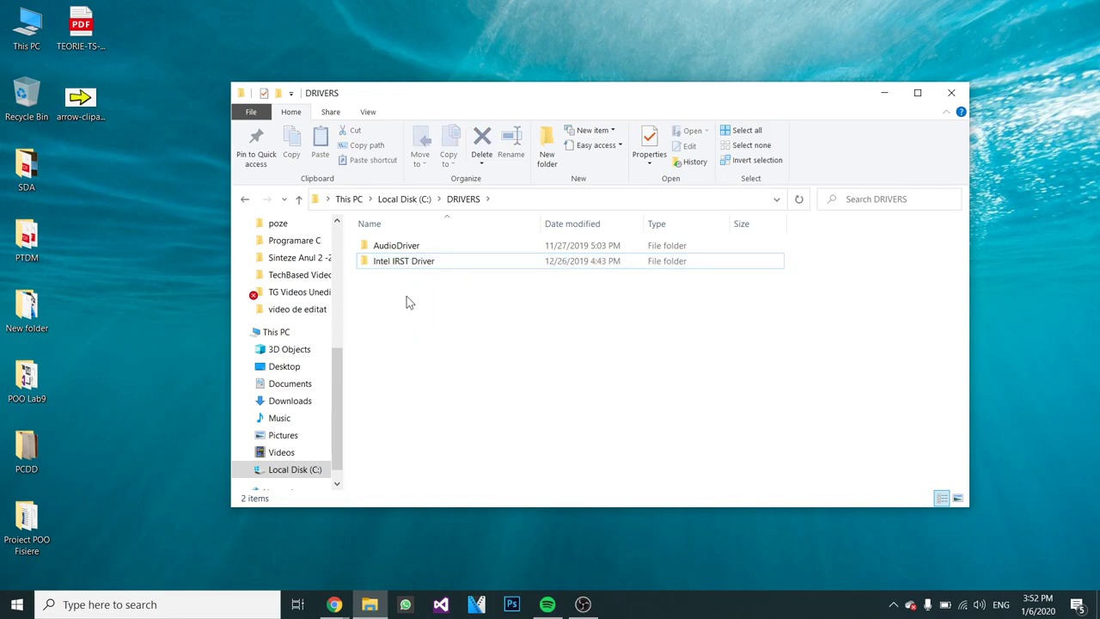
click(245, 199)
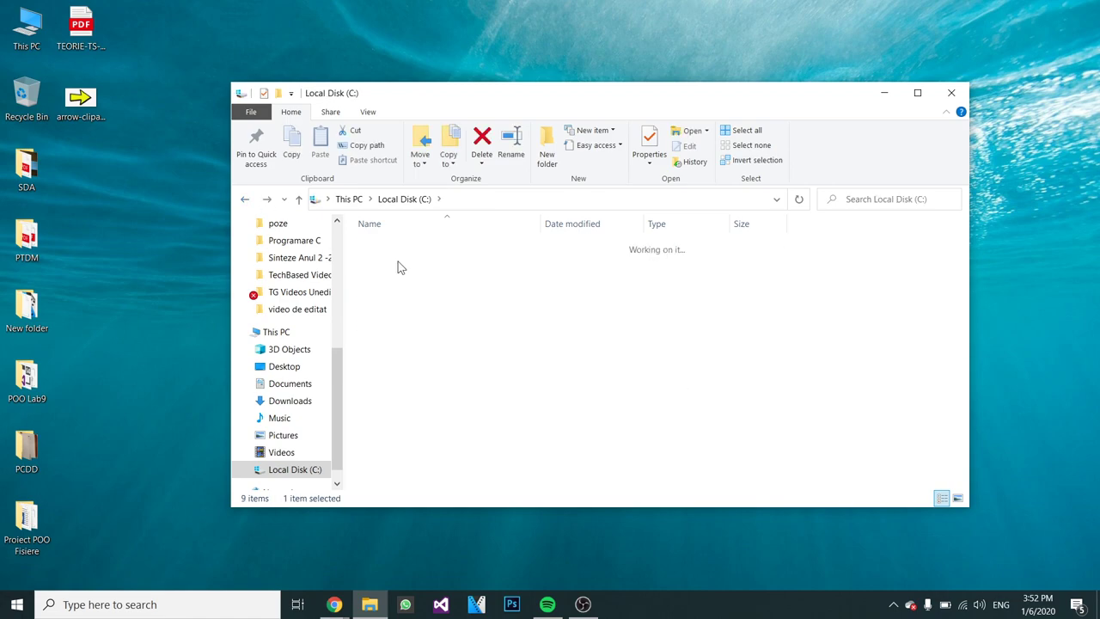
double_click(398, 267)
click(414, 267)
click(429, 316)
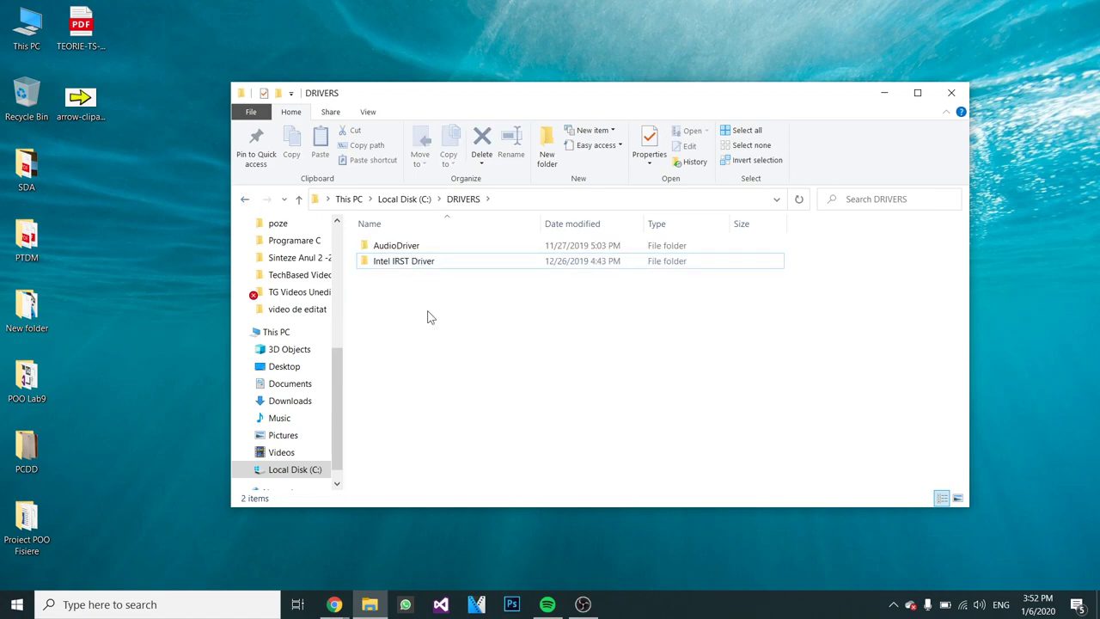
mouse_move(764, 103)
mouse_down()
mouse_move(778, 101)
mouse_move(745, 101)
mouse_up()
click(865, 91)
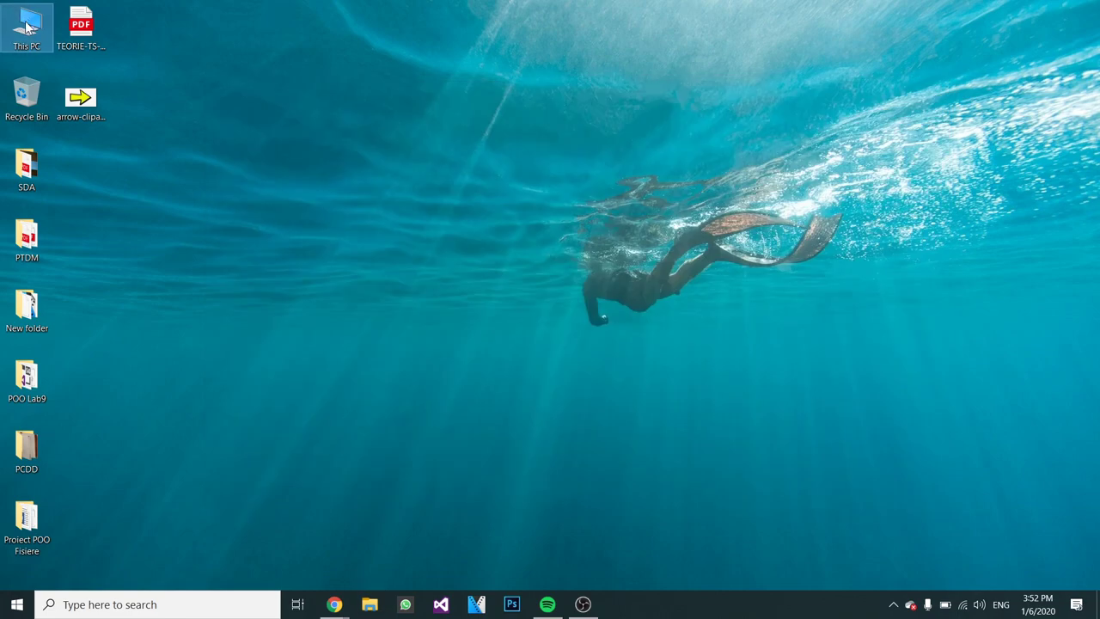
Step: Open Device Manager via This PC > Manage and right-click the Intel Chipset SATA/PCIe RST Premium Controller
right_click(26, 26)
click(64, 65)
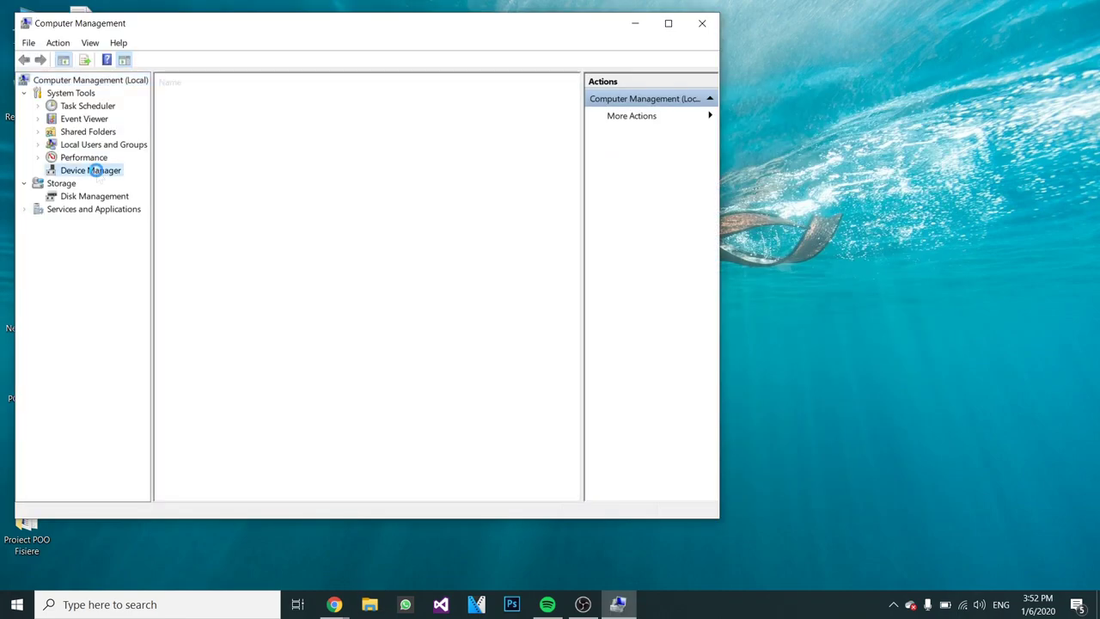
click(94, 170)
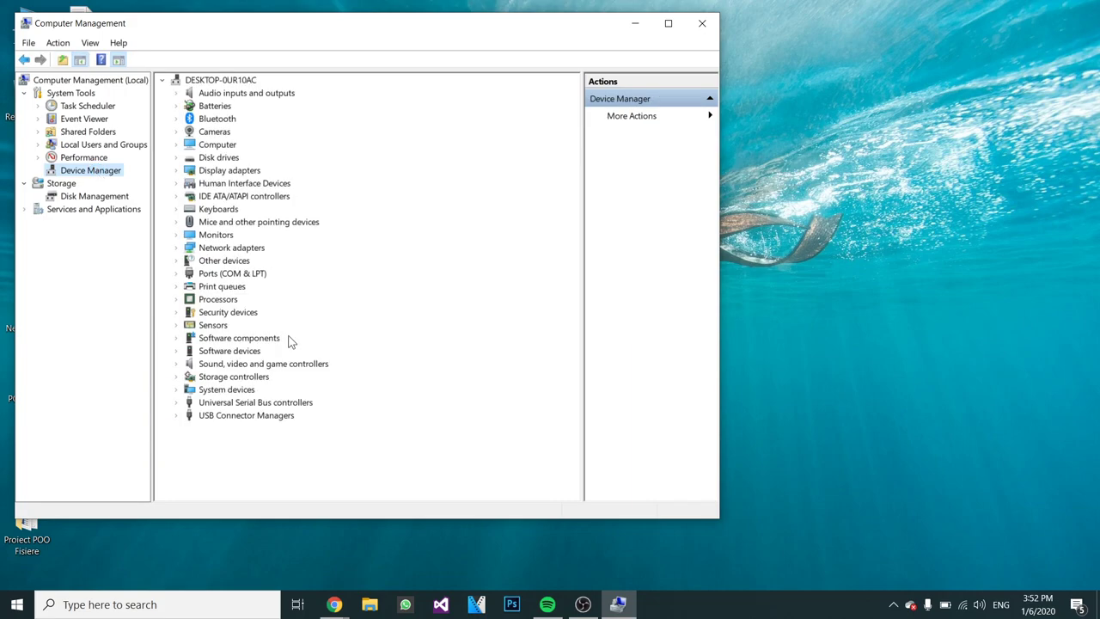
click(177, 376)
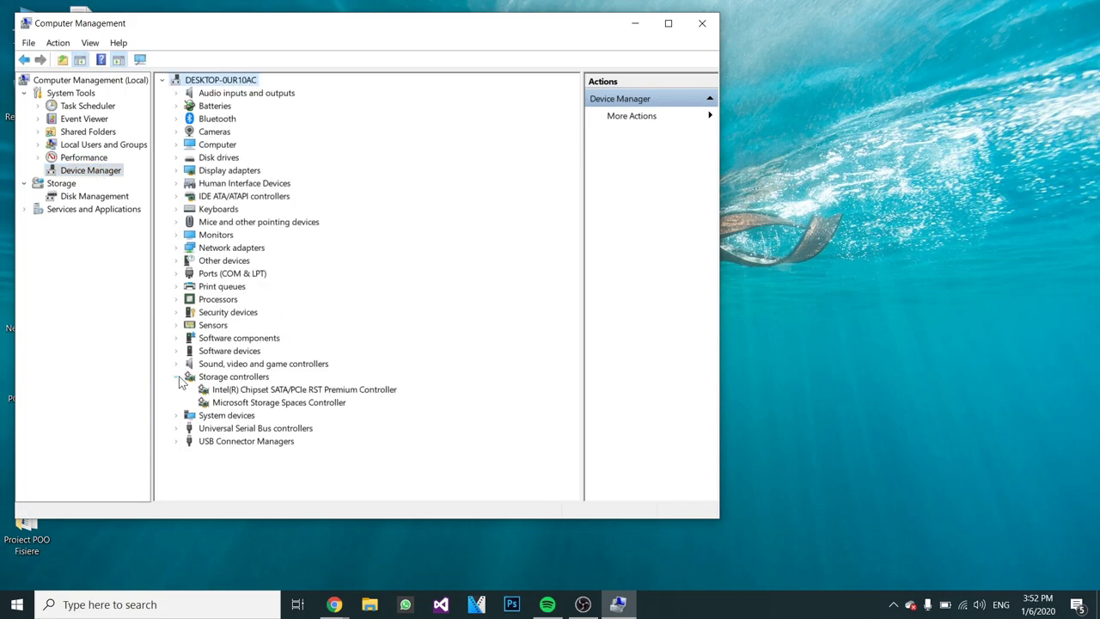
click(247, 389)
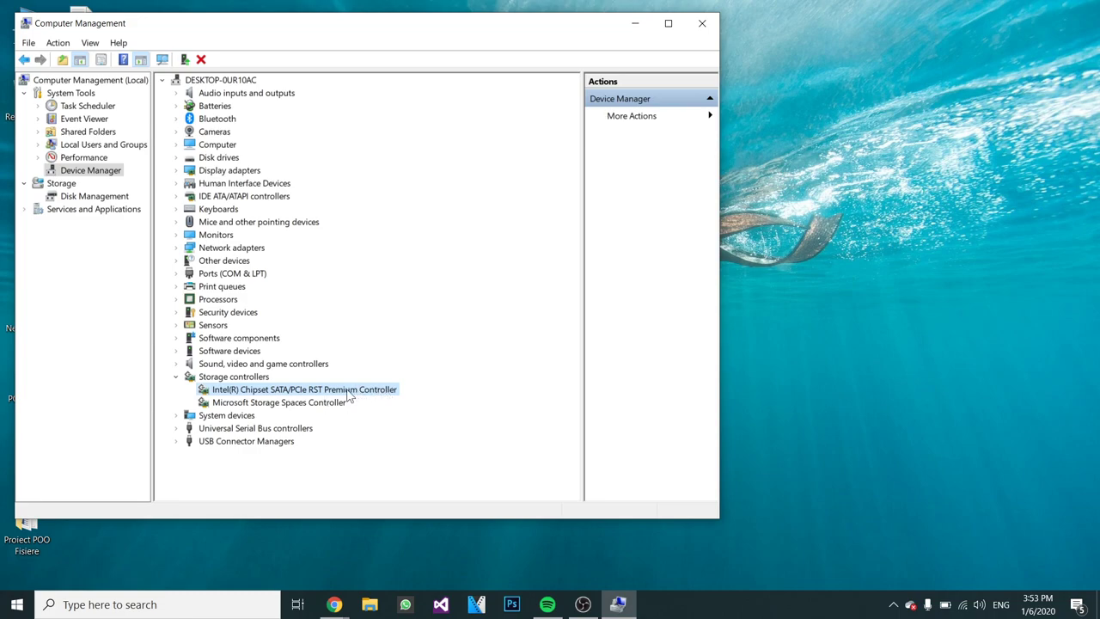
right_click(266, 390)
click(296, 397)
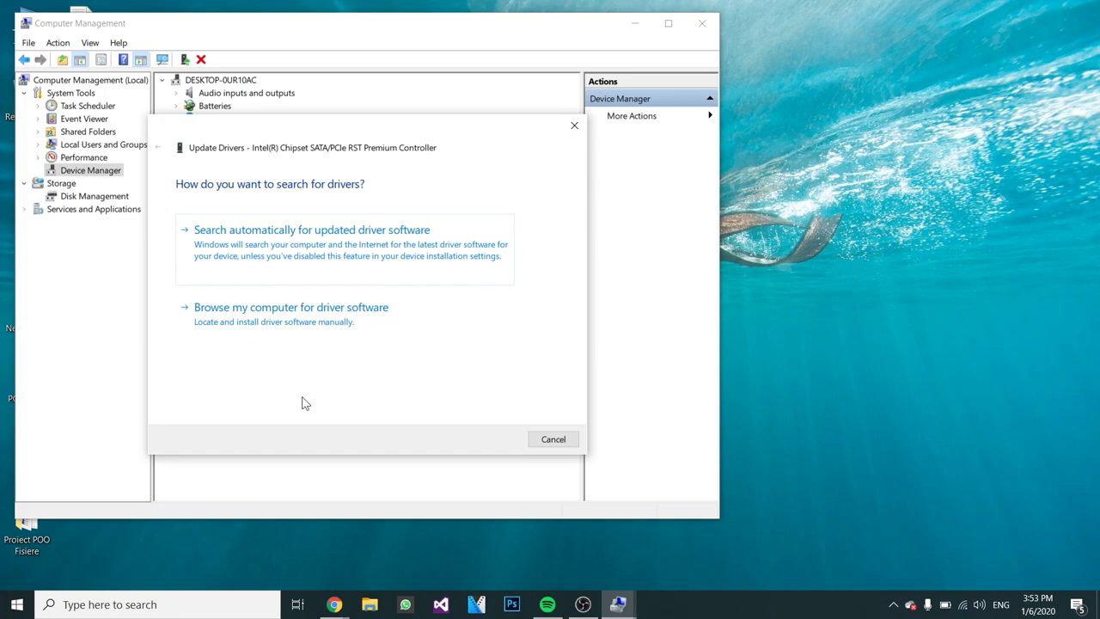
click(316, 326)
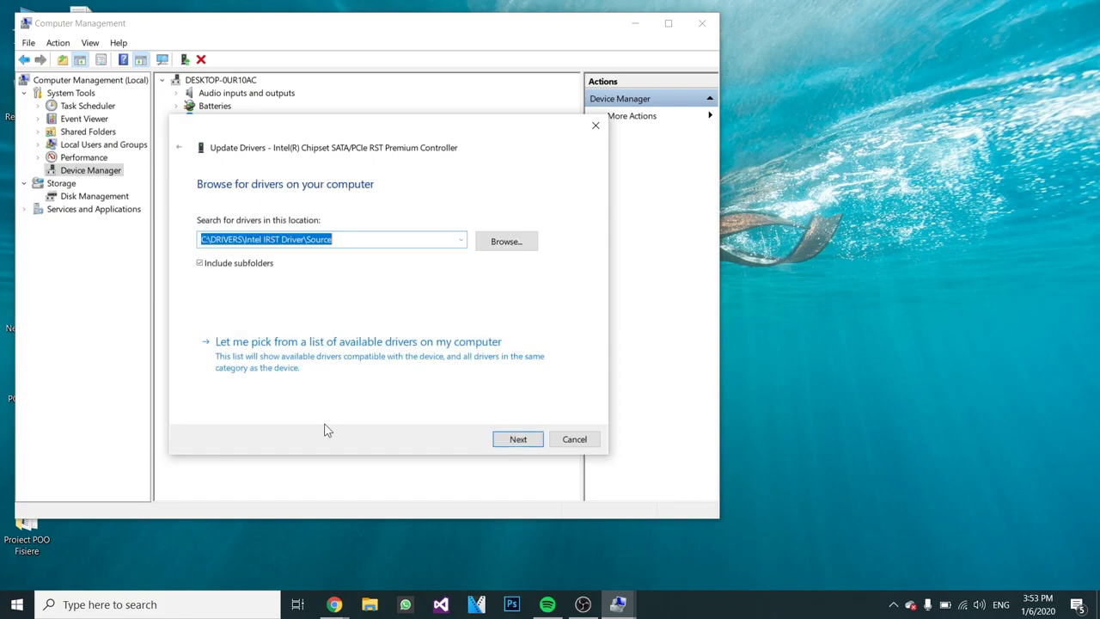
click(506, 241)
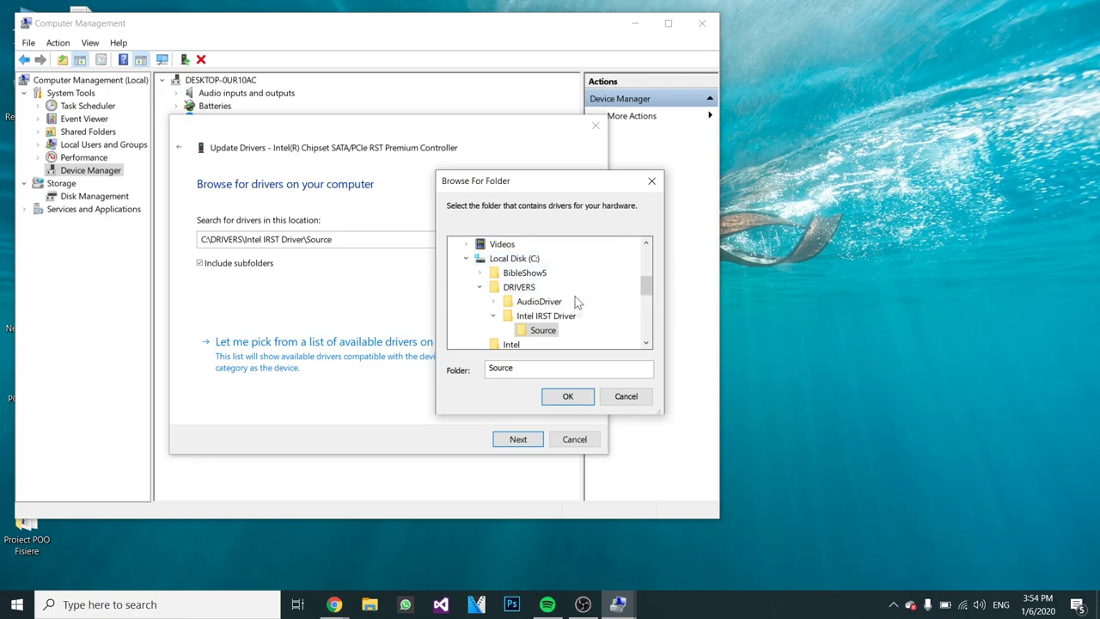
scroll(544, 292, down, 1)
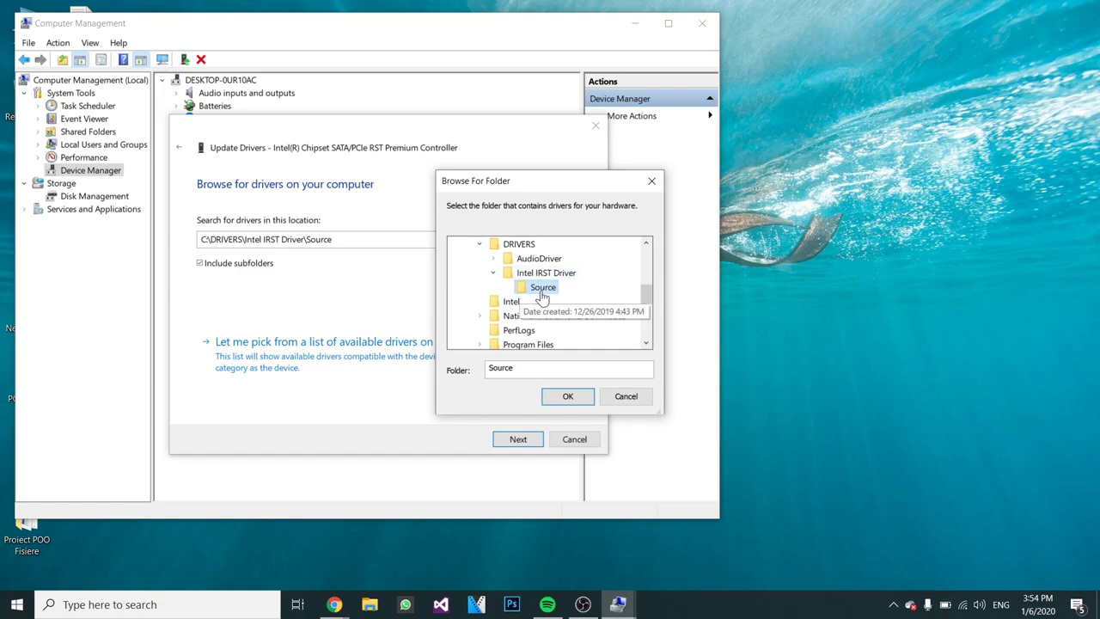
click(625, 397)
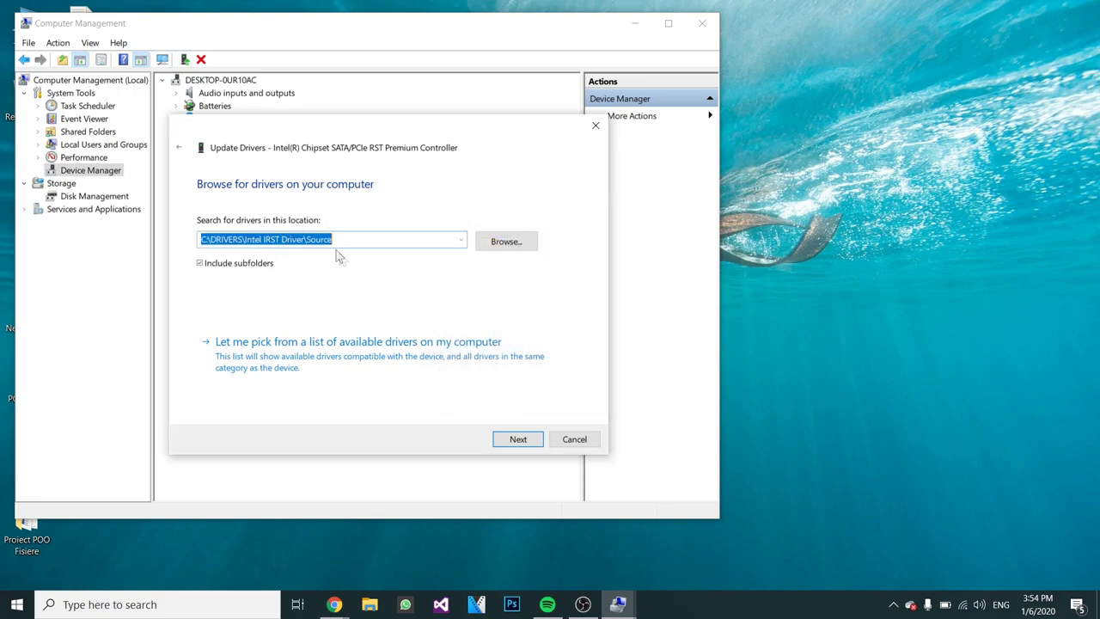
click(574, 439)
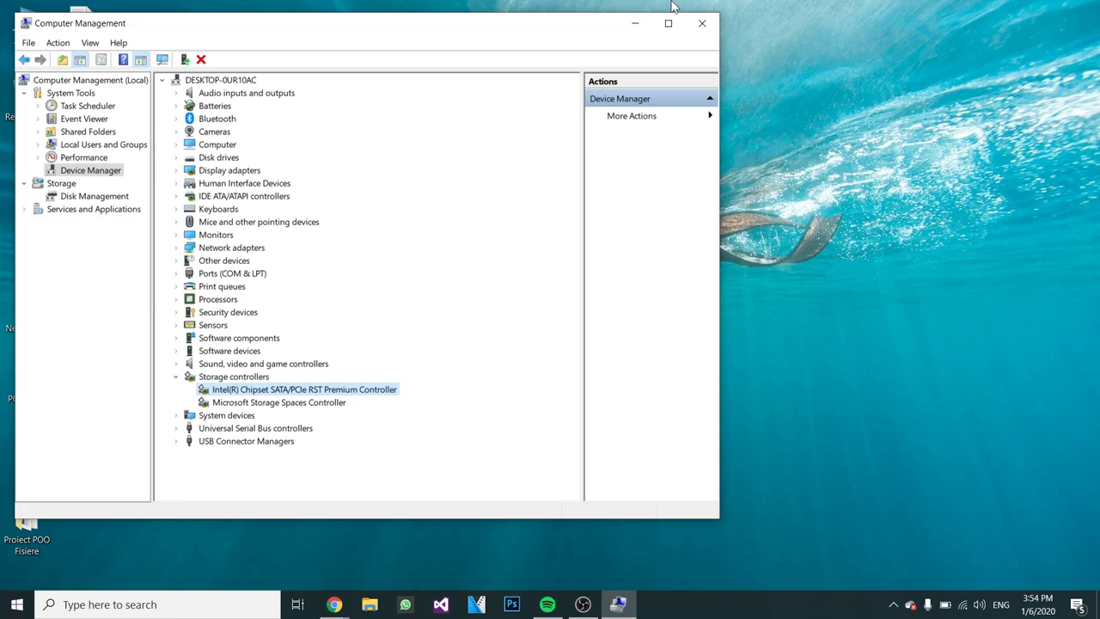
Step: Close the Computer Management window
click(702, 23)
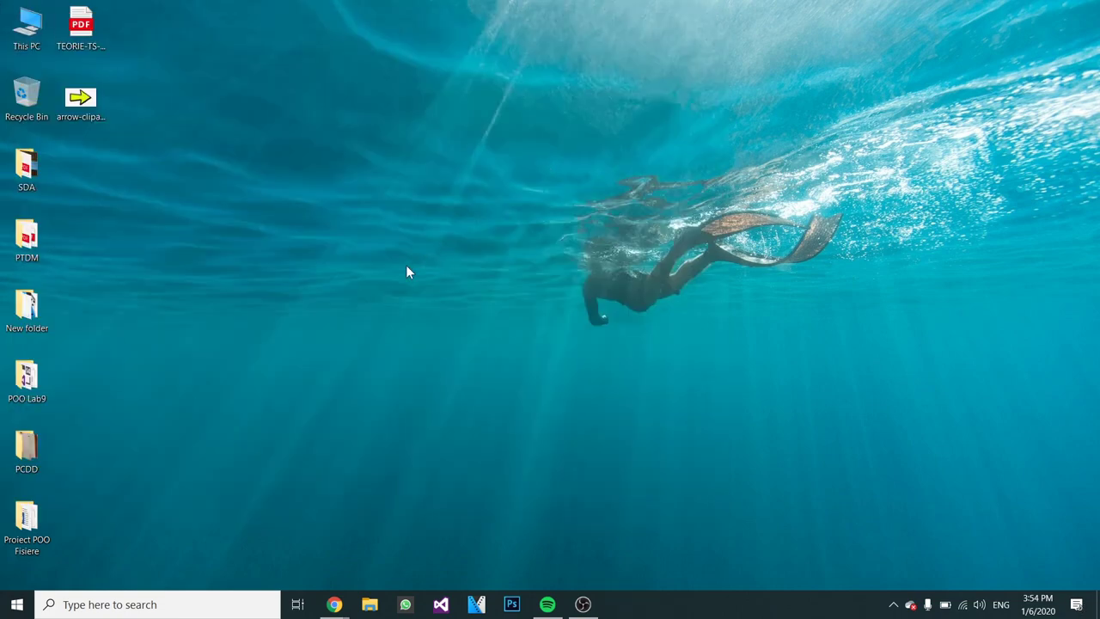